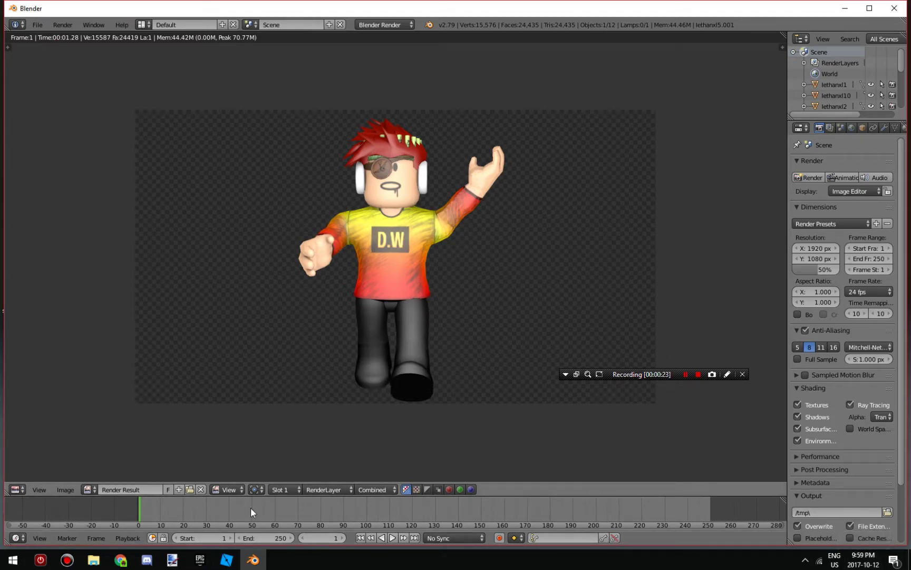
Step: Switch to Roblox Studio and maximize its window to view the character in the open place
{"action": "left_click", "coordinate": [228, 562]}
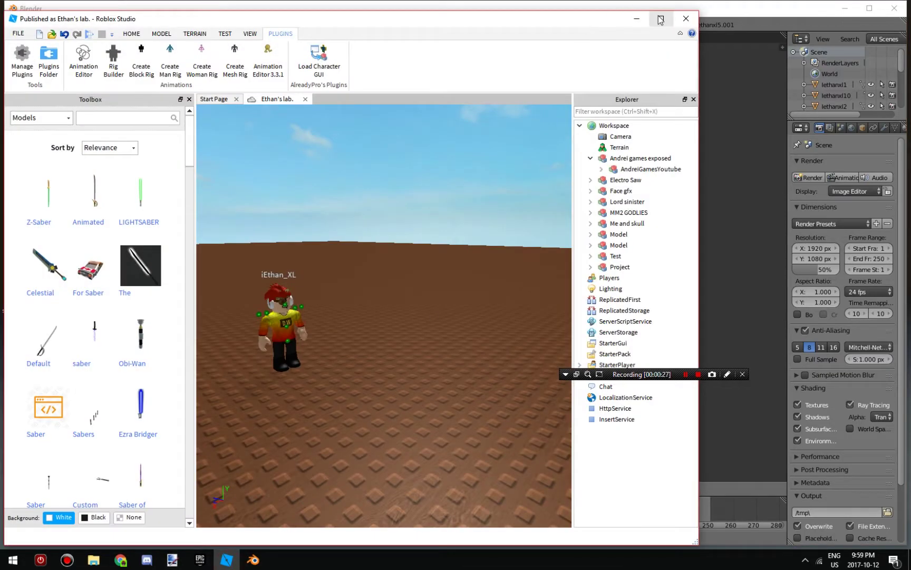
{"action": "left_click", "coordinate": [661, 20]}
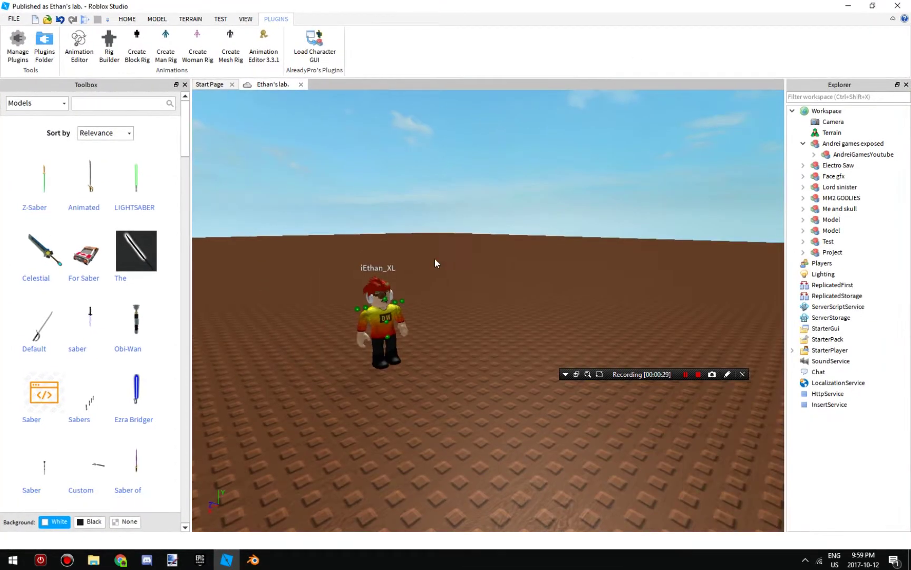
{"action": "key", "text": "w"}
{"action": "right_click_drag", "start_coordinate": [415, 282], "coordinate": [406, 280]}
{"action": "key", "text": "s"}
Step: Check the game templates on the start page, return to the open place and examine the standing character up close
{"action": "left_click", "coordinate": [207, 85]}
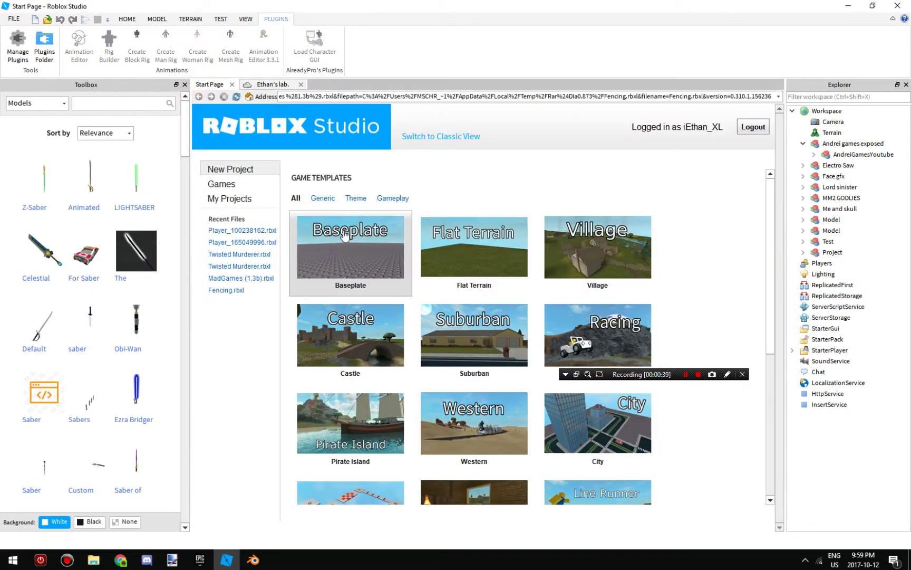
{"action": "left_click", "coordinate": [265, 86]}
{"action": "right_click_drag", "start_coordinate": [397, 255], "coordinate": [427, 267]}
{"action": "key", "text": "w"}
{"action": "key", "text": "w"}
{"action": "key", "text": "w"}
{"action": "key", "text": "w"}
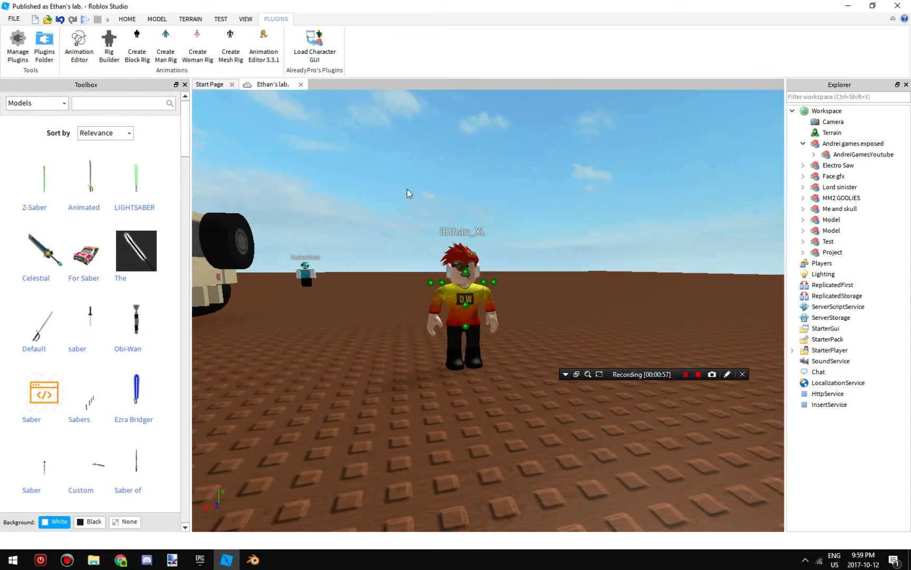
{"action": "left_click", "coordinate": [326, 63]}
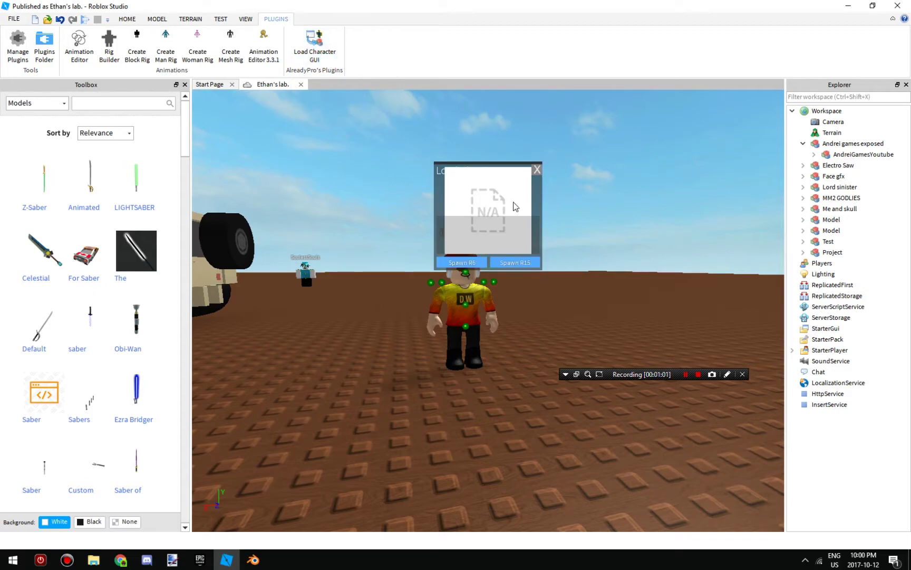
{"action": "left_click", "coordinate": [480, 228]}
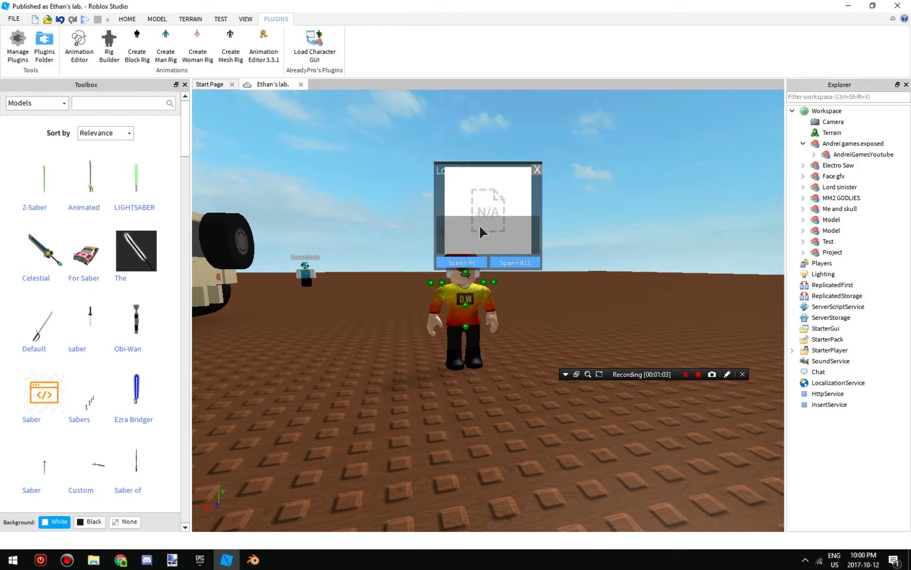
{"action": "left_click", "coordinate": [536, 172]}
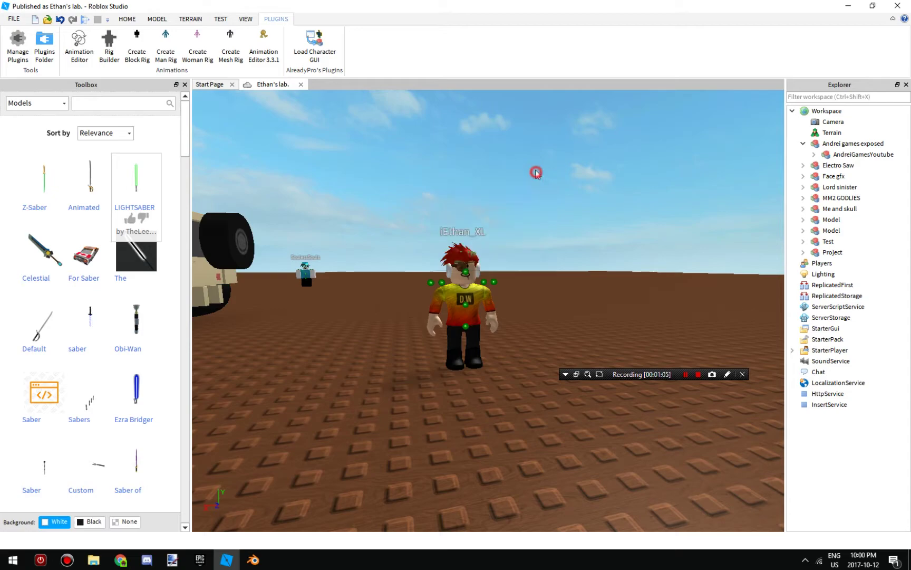
Step: Spawn an R6 character with the Load Character plugin by entering the avatar's username, and close the plugin dialog
{"action": "left_click", "coordinate": [324, 53]}
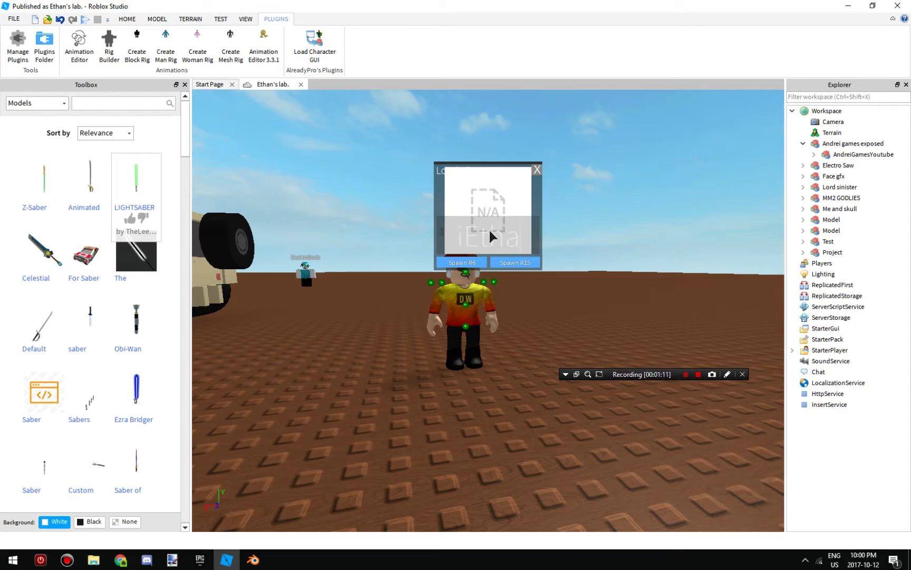
{"action": "left_click", "coordinate": [460, 262]}
{"action": "left_click", "coordinate": [537, 169]}
Step: Move the newly spawned character away from the swords and vehicle onto an open area of the baseplate
{"action": "right_click_drag", "start_coordinate": [538, 181], "coordinate": [496, 195]}
{"action": "key", "text": "w"}
{"action": "left_click", "coordinate": [537, 241]}
{"action": "right_click", "coordinate": [588, 243]}
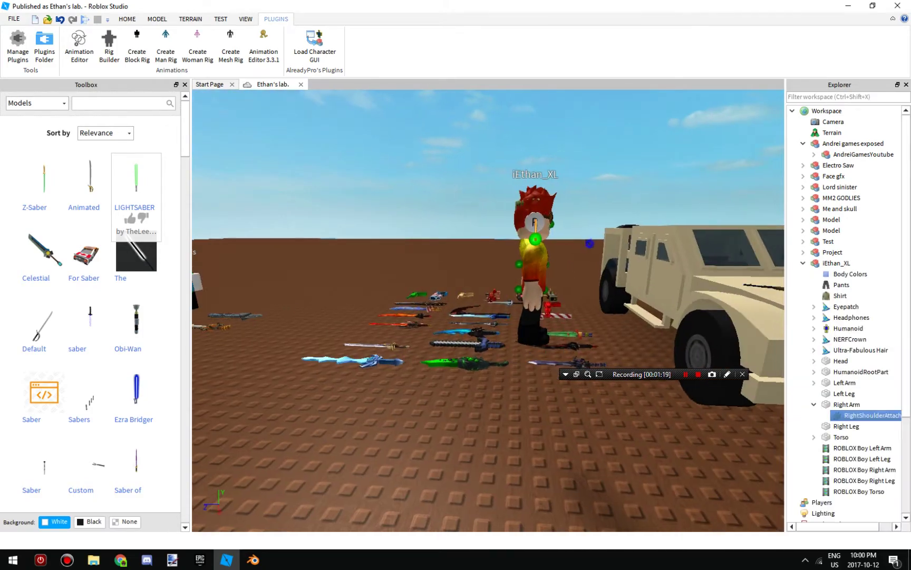
{"action": "left_click", "coordinate": [620, 310]}
{"action": "left_click", "coordinate": [560, 206]}
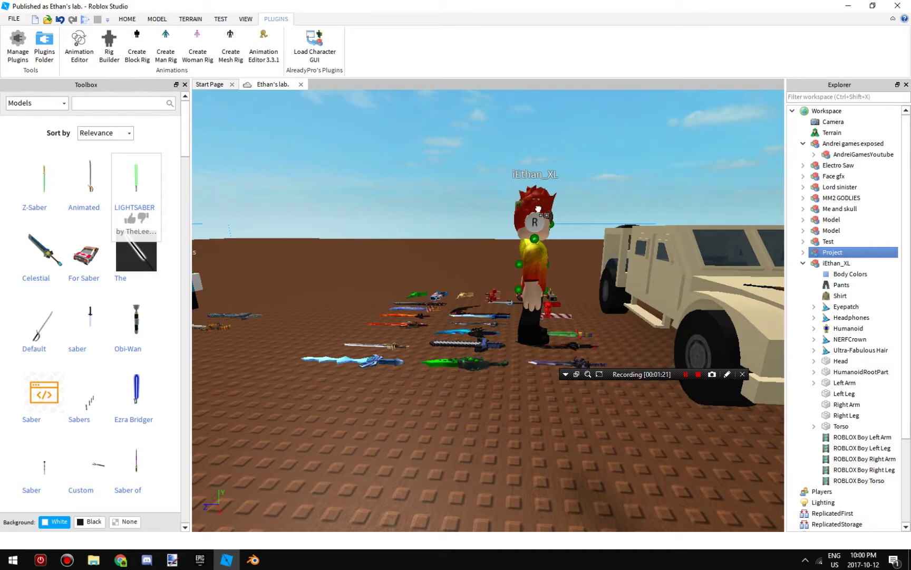
{"action": "key", "text": "s"}
{"action": "right_click_drag", "start_coordinate": [602, 190], "coordinate": [602, 190]}
{"action": "key", "text": "d"}
{"action": "scroll", "coordinate": [564, 242], "scroll_direction": "up", "scroll_amount": 5}
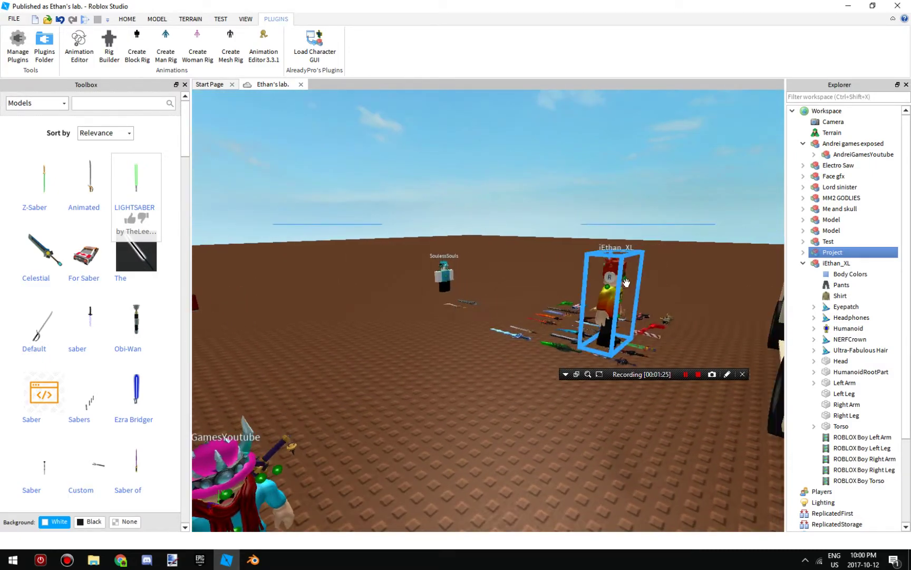
{"action": "scroll", "coordinate": [591, 301], "scroll_direction": "down", "scroll_amount": 5}
{"action": "left_click_drag", "start_coordinate": [612, 292], "coordinate": [495, 366]}
{"action": "right_click_drag", "start_coordinate": [494, 366], "coordinate": [495, 366]}
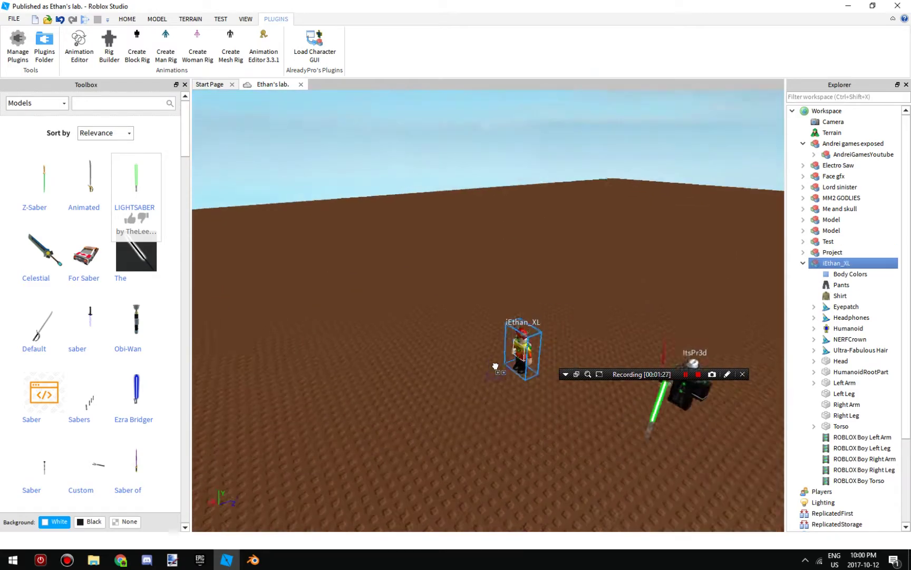
{"action": "left_click_drag", "start_coordinate": [495, 366], "coordinate": [495, 366]}
{"action": "right_click_drag", "start_coordinate": [495, 366], "coordinate": [495, 366]}
{"action": "left_click_drag", "start_coordinate": [496, 366], "coordinate": [495, 366]}
{"action": "right_click_drag", "start_coordinate": [495, 366], "coordinate": [495, 366]}
{"action": "left_click_drag", "start_coordinate": [495, 366], "coordinate": [431, 377]}
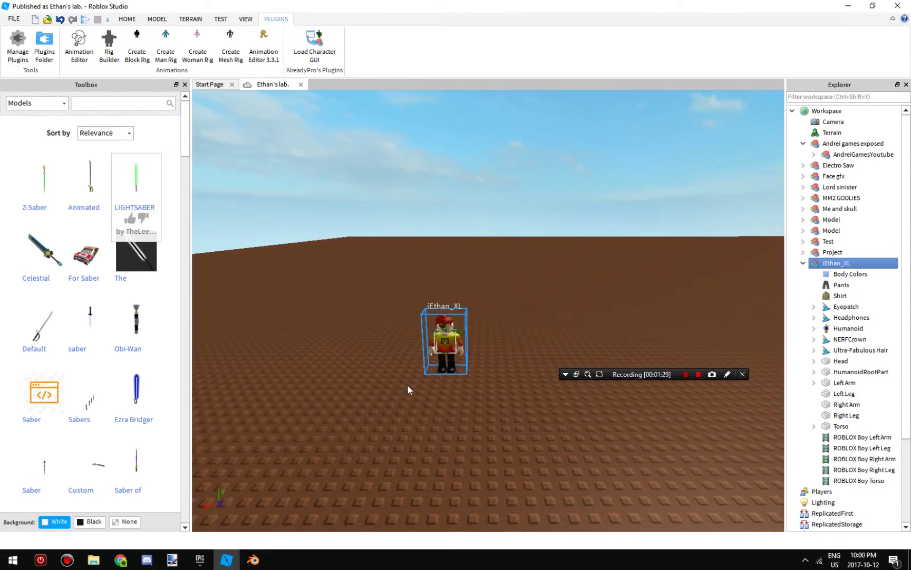
Step: Rename the spawned character's model to "test 2"
{"action": "scroll", "coordinate": [327, 400], "scroll_direction": "up", "scroll_amount": 2}
{"action": "right_click_drag", "start_coordinate": [328, 399], "coordinate": [391, 376]}
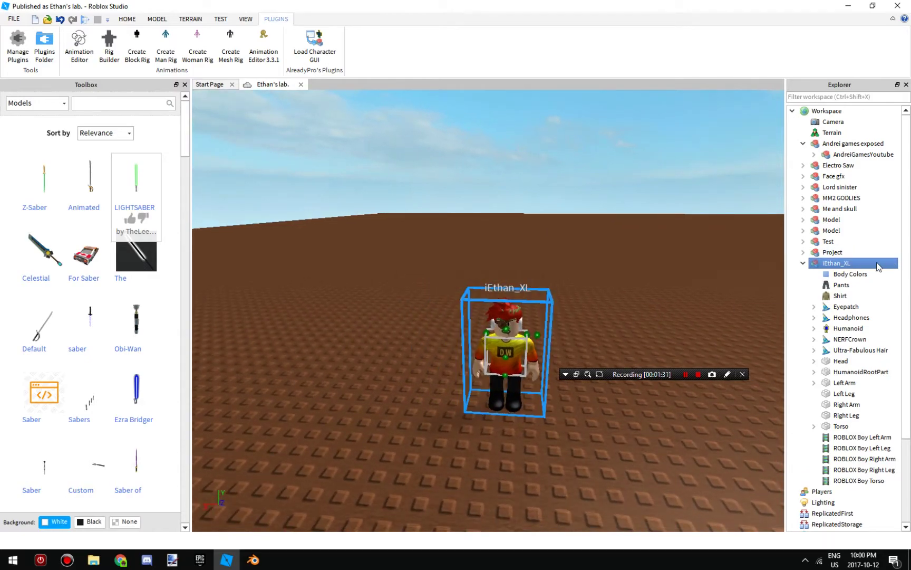
{"action": "right_click", "coordinate": [833, 267]}
{"action": "left_click", "coordinate": [799, 357]}
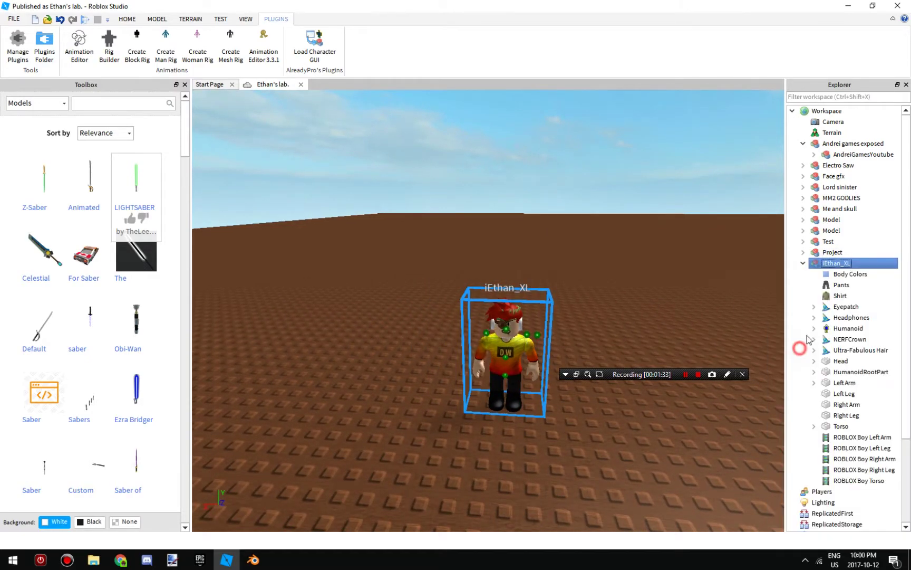
{"action": "left_click", "coordinate": [830, 241]}
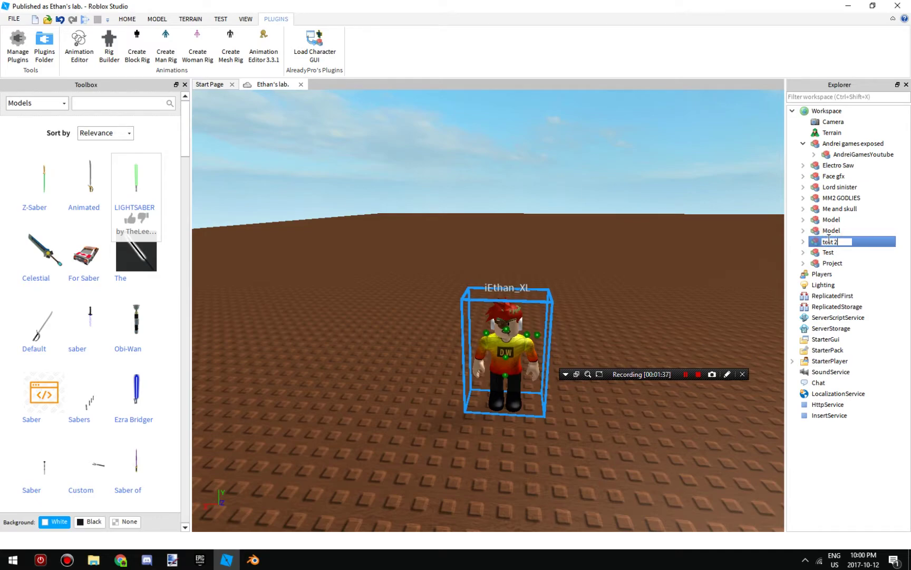
{"action": "left_click", "coordinate": [673, 204]}
Step: Start exporting the test 2 model as an OBJ file and choose the Gfx folder as its destination
{"action": "right_click_drag", "start_coordinate": [543, 295], "coordinate": [542, 296]}
{"action": "scroll", "coordinate": [543, 296], "scroll_direction": "up", "scroll_amount": 2}
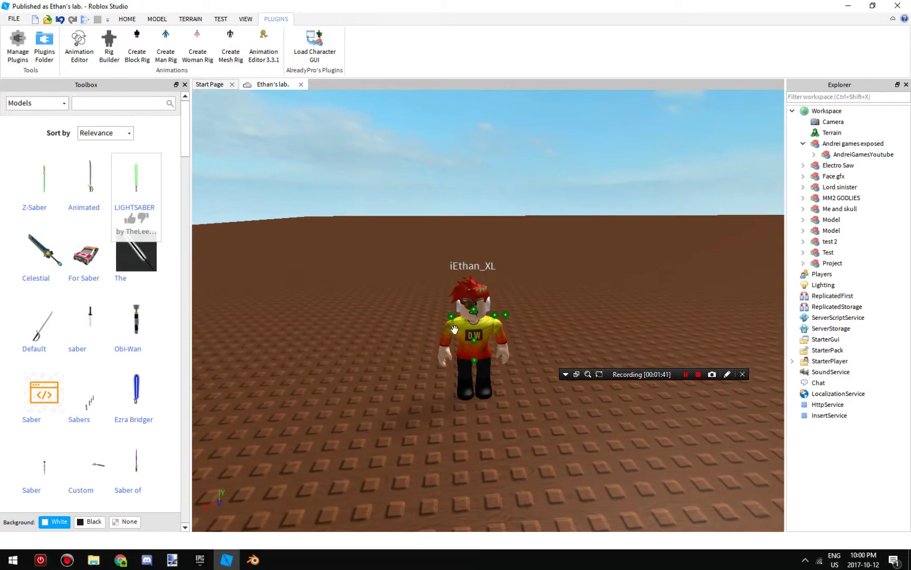
{"action": "right_click", "coordinate": [832, 243]}
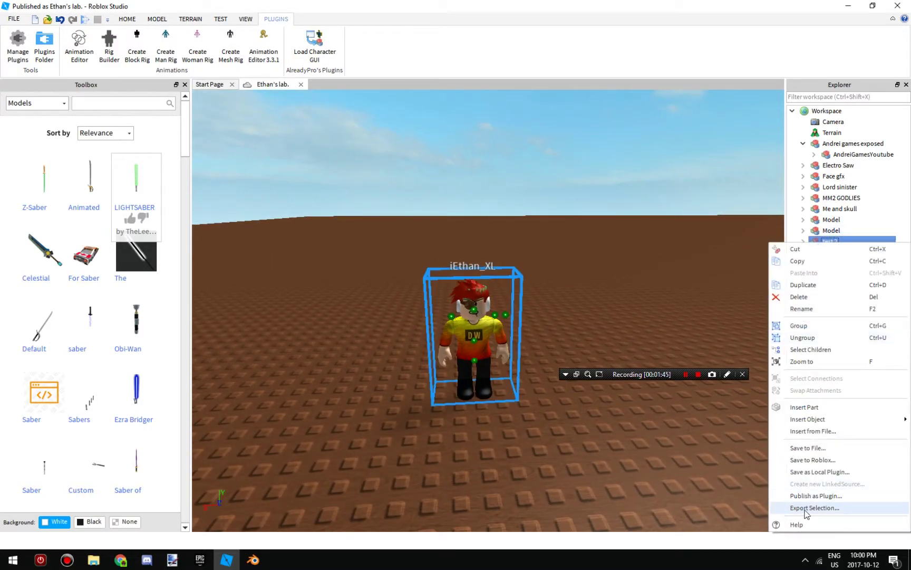
{"action": "left_click", "coordinate": [815, 508]}
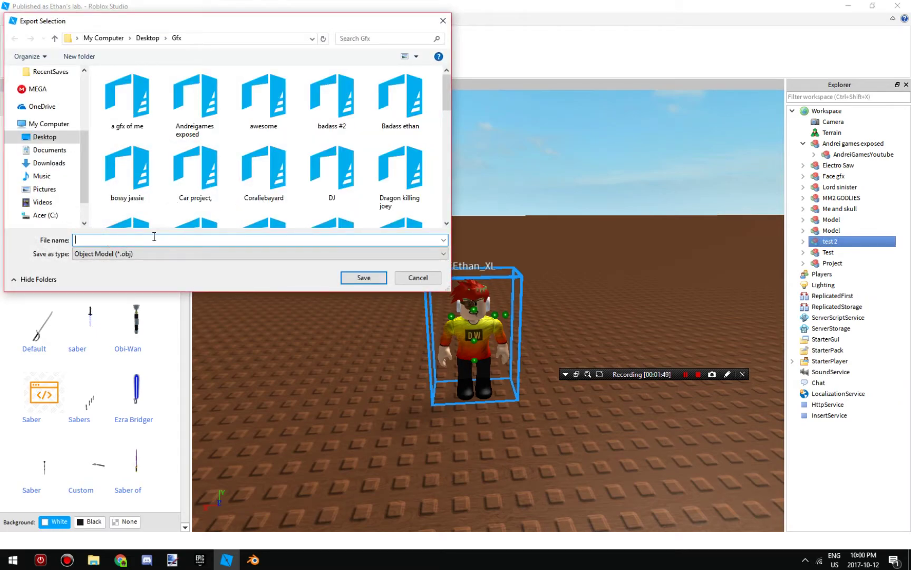
{"action": "scroll", "coordinate": [40, 100], "scroll_direction": "up", "scroll_amount": 2}
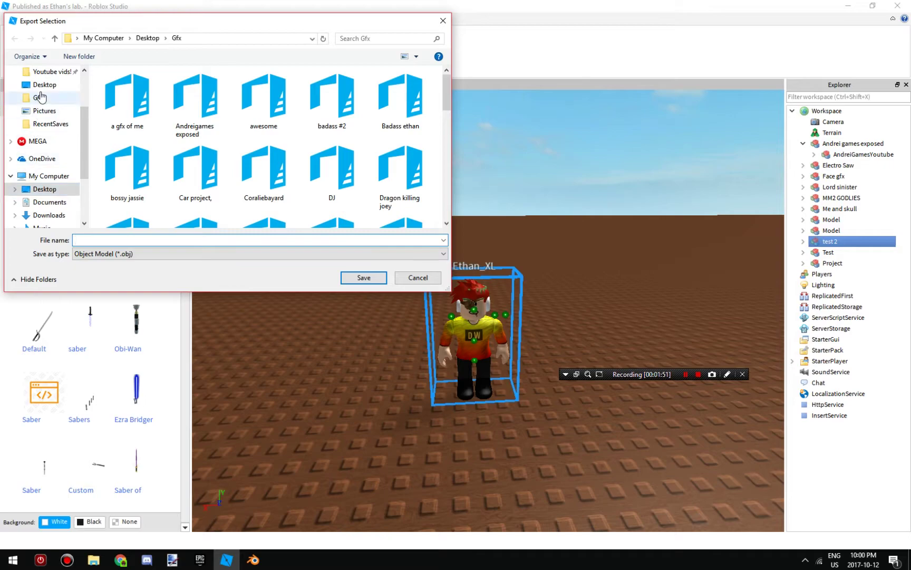
{"action": "left_click", "coordinate": [41, 97]}
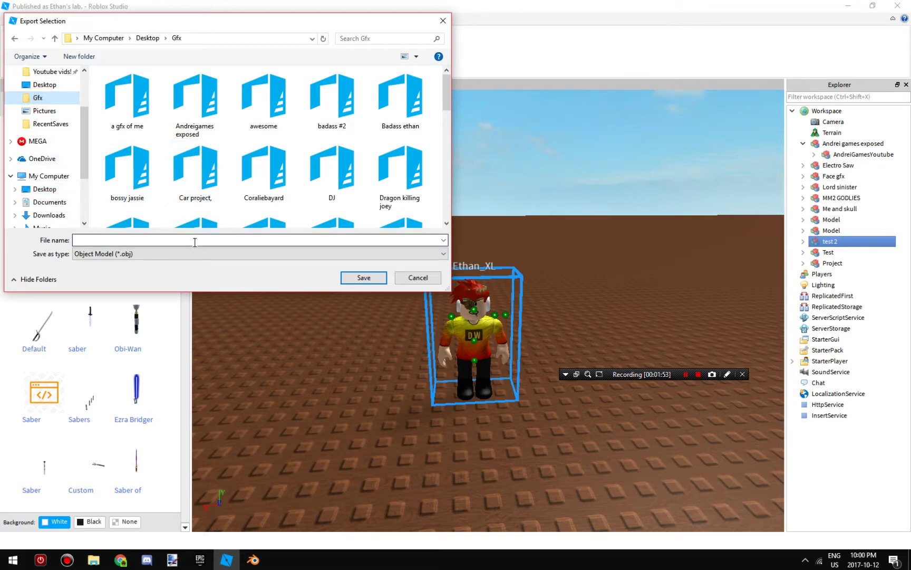
Step: Name the exported OBJ file "Test 2" and save it in the Gfx folder
{"action": "scroll", "coordinate": [202, 204], "scroll_direction": "down", "scroll_amount": 5}
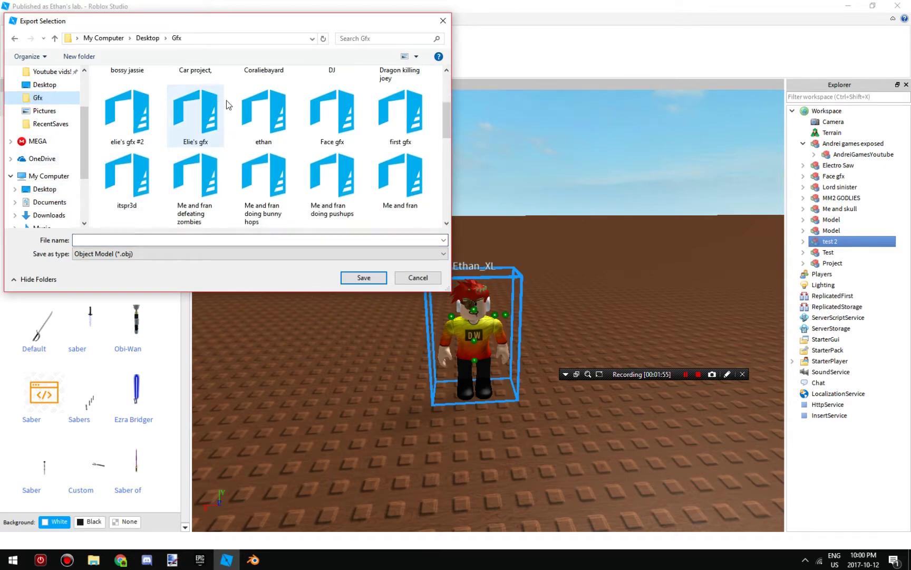
{"action": "scroll", "coordinate": [247, 95], "scroll_direction": "up", "scroll_amount": 5}
{"action": "scroll", "coordinate": [256, 125], "scroll_direction": "down", "scroll_amount": 1}
{"action": "scroll", "coordinate": [254, 125], "scroll_direction": "up", "scroll_amount": 1}
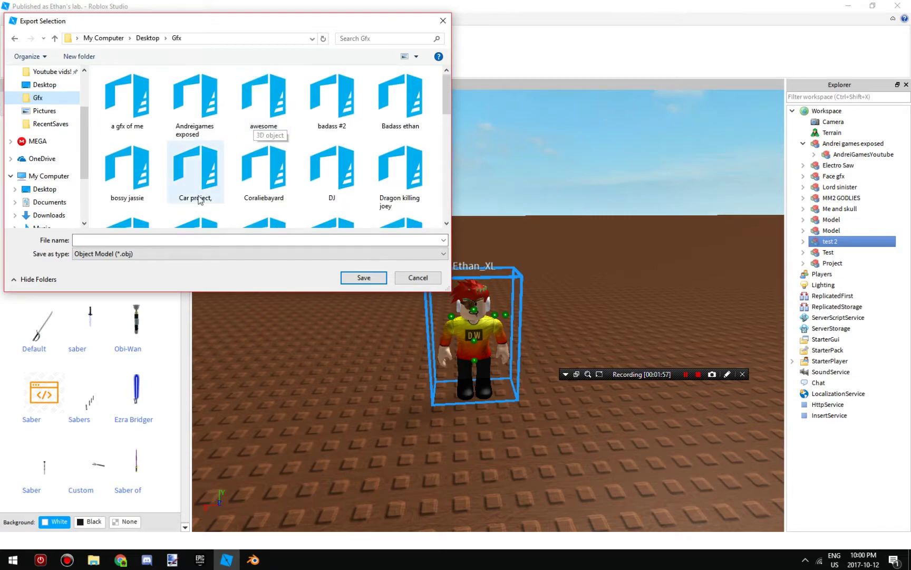
{"action": "left_click", "coordinate": [138, 239]}
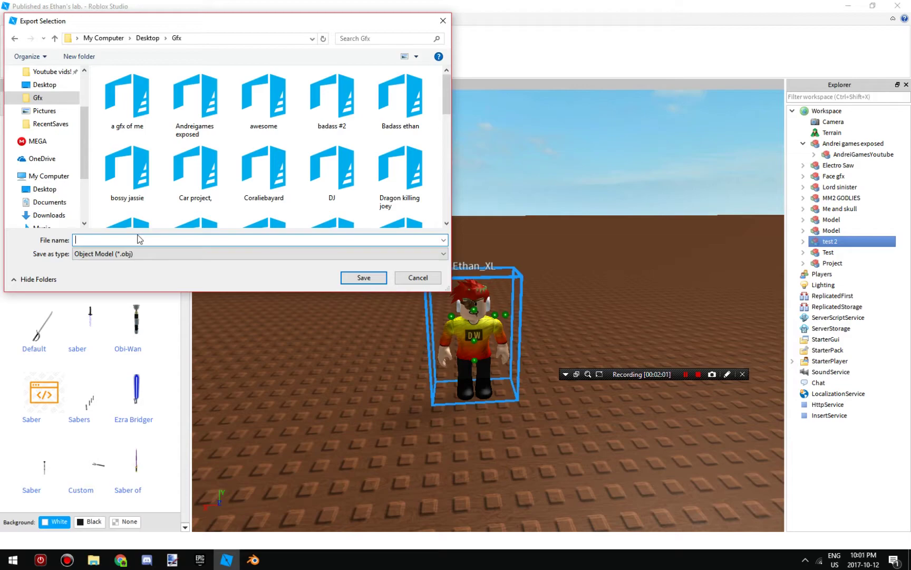
{"action": "left_click", "coordinate": [112, 242]}
{"action": "type", "text": "Test 2"}
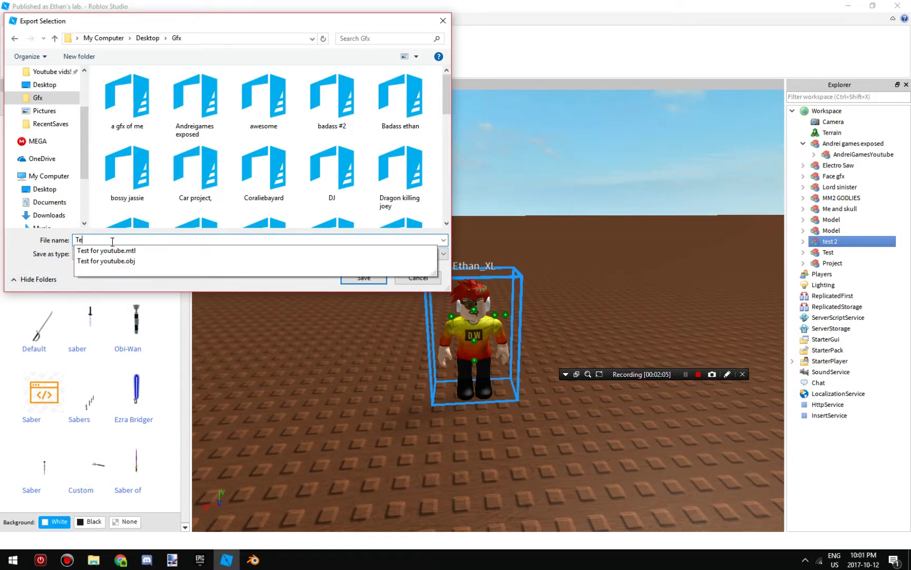
{"action": "left_click", "coordinate": [363, 278]}
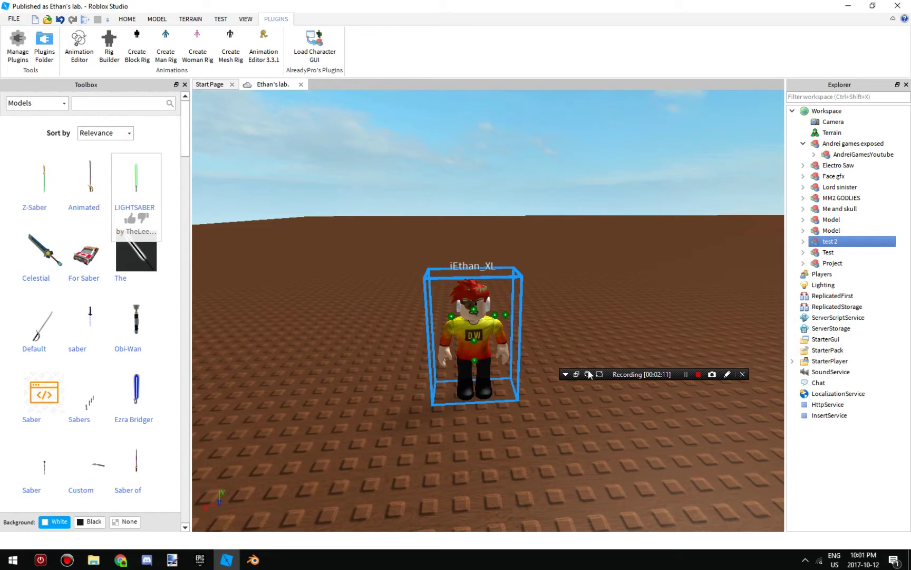
Step: Close the Blender session showing the earlier render, relaunch Blender from the desktop and dismiss its splash screen
{"action": "left_click", "coordinate": [909, 561]}
{"action": "left_click", "coordinate": [193, 378]}
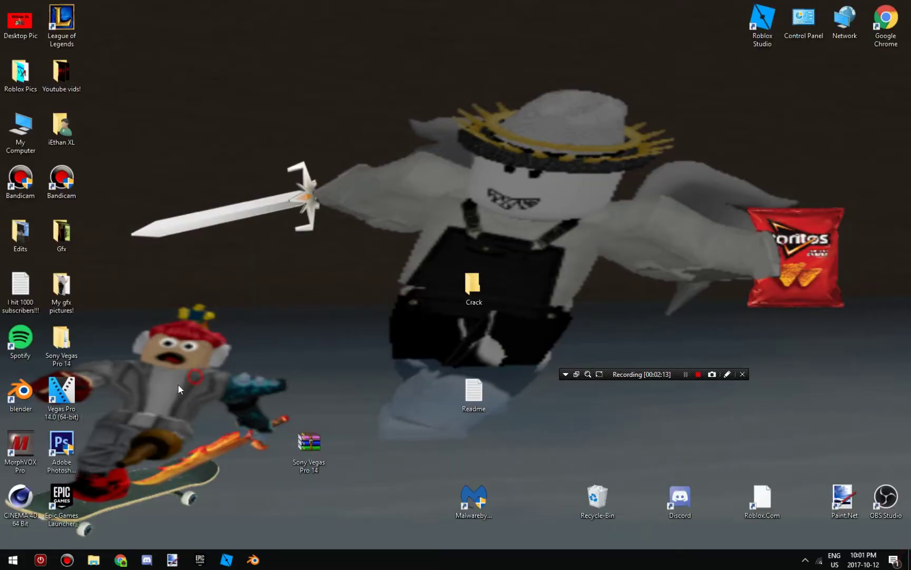
{"action": "left_click", "coordinate": [253, 559]}
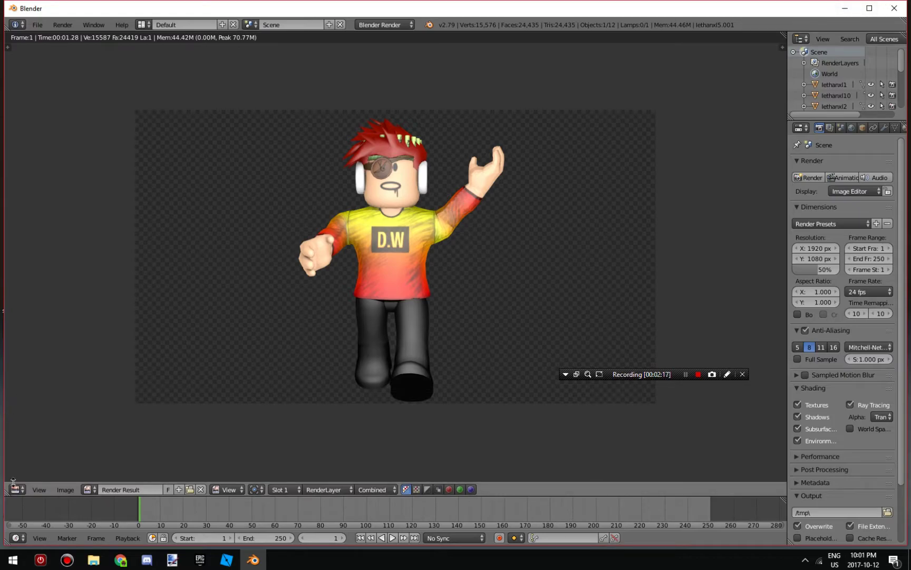
{"action": "left_click", "coordinate": [13, 485]}
{"action": "left_click", "coordinate": [33, 475]}
{"action": "left_click", "coordinate": [894, 8]}
{"action": "left_click", "coordinate": [455, 320]}
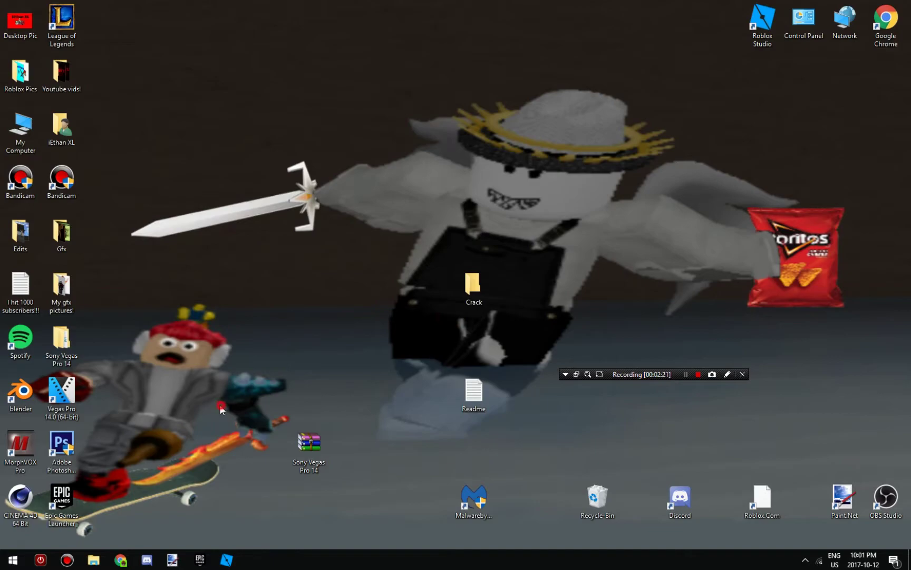
{"action": "double_click", "coordinate": [20, 391]}
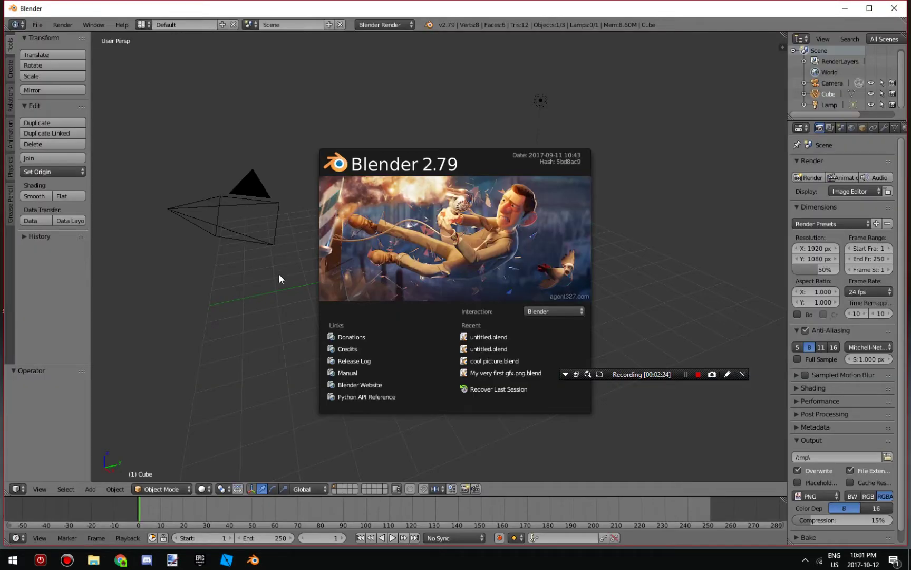
{"action": "left_click", "coordinate": [278, 275]}
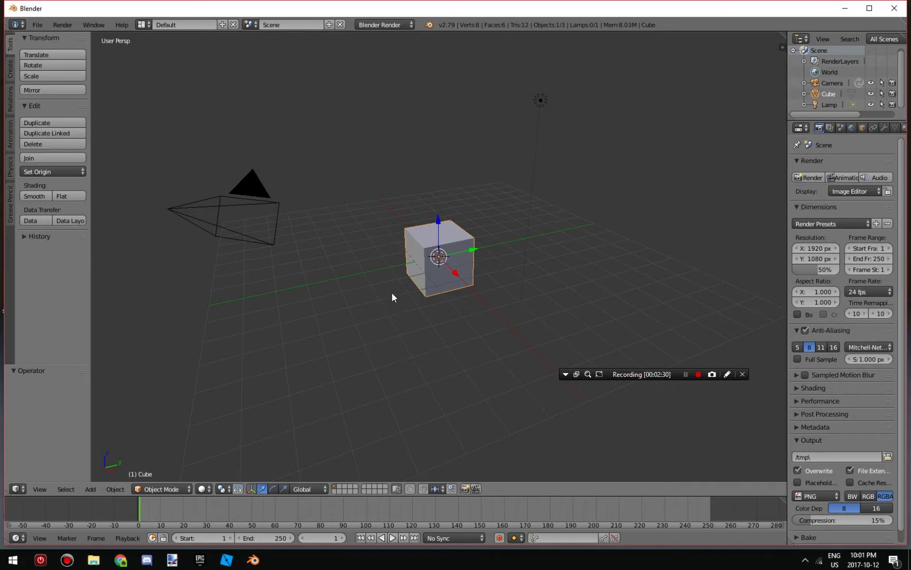
Step: Delete the default cube from the new Blender scene
{"action": "key", "text": "shift+f"}
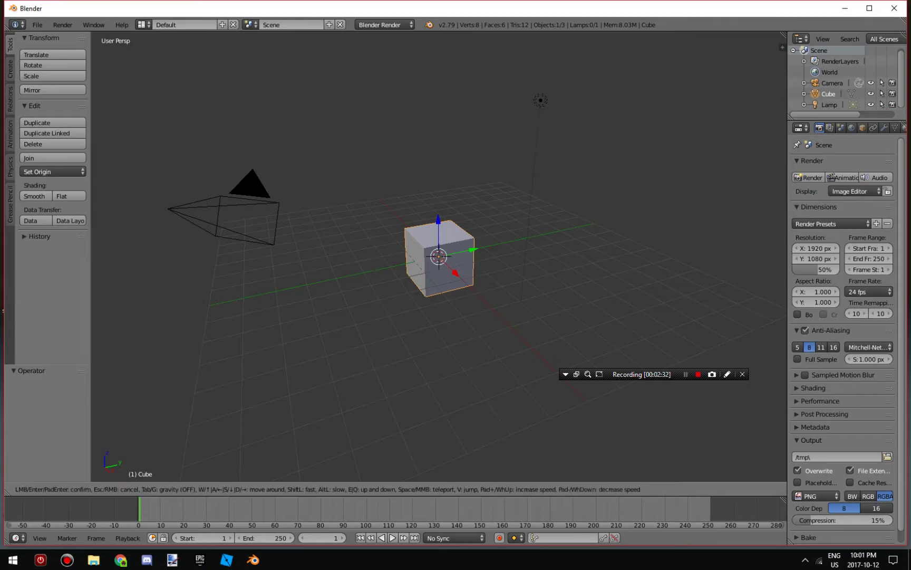
{"action": "key", "text": "d"}
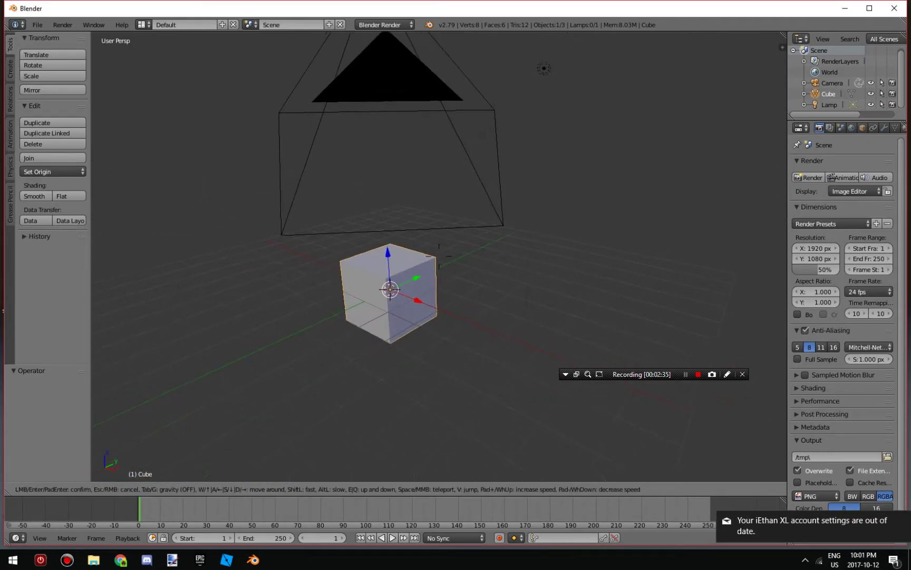
{"action": "key", "text": "s"}
{"action": "left_click", "coordinate": [438, 256]}
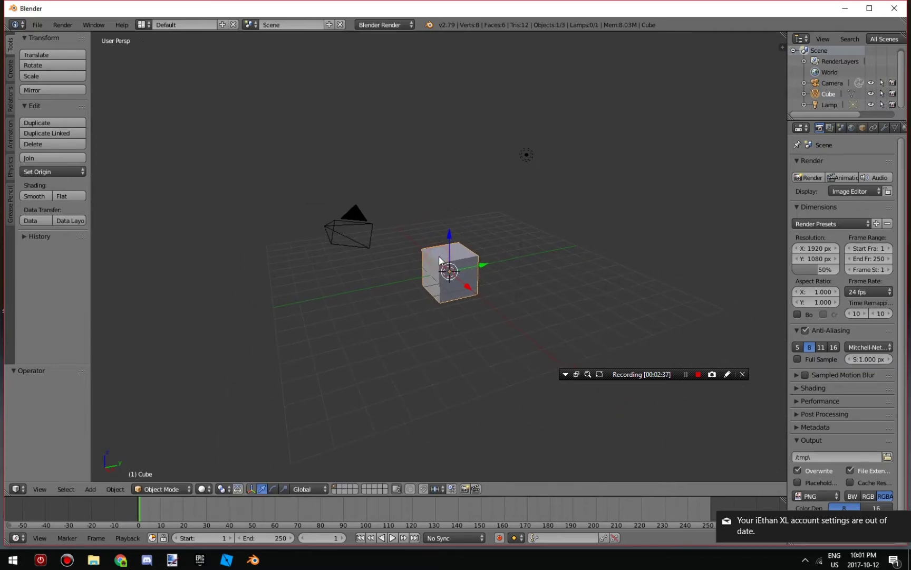
{"action": "key", "text": "x"}
{"action": "left_click", "coordinate": [438, 258]}
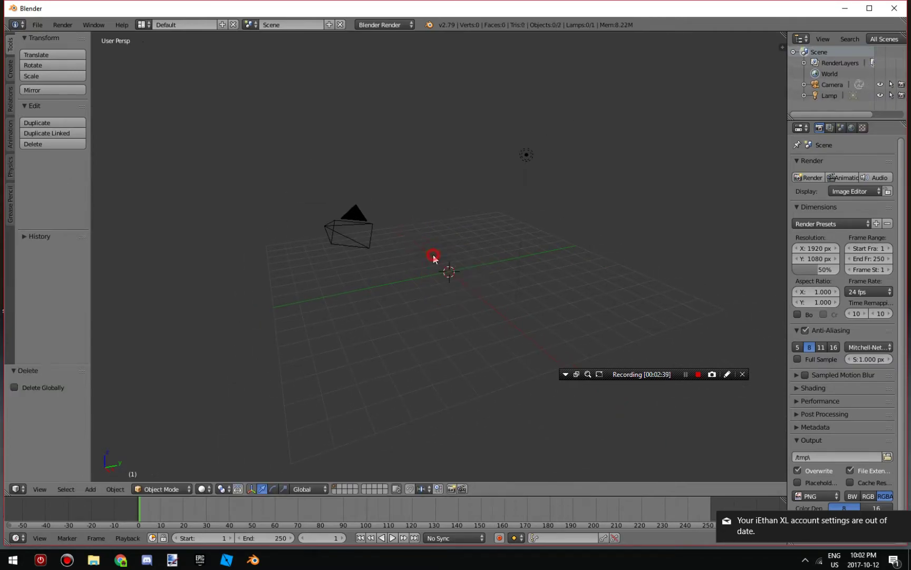
Step: Delete the default camera from the scene
{"action": "right_click", "coordinate": [349, 228]}
{"action": "key", "text": "x"}
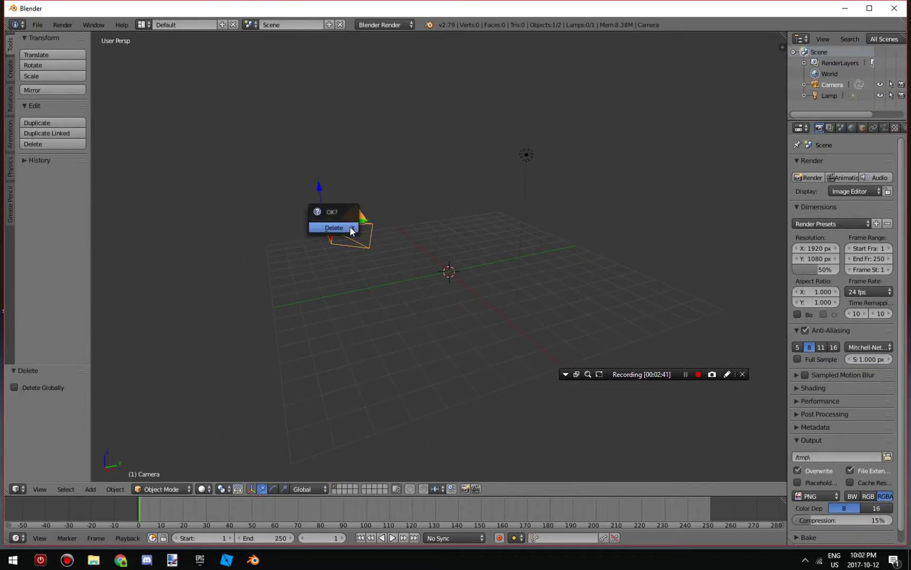
{"action": "left_click", "coordinate": [347, 230]}
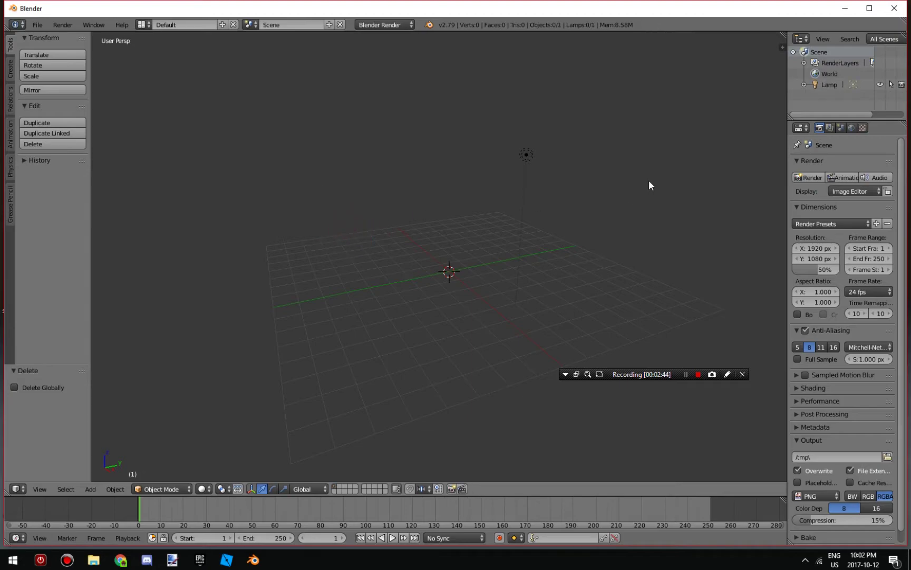
{"action": "right_click", "coordinate": [529, 154]}
{"action": "key", "text": "x"}
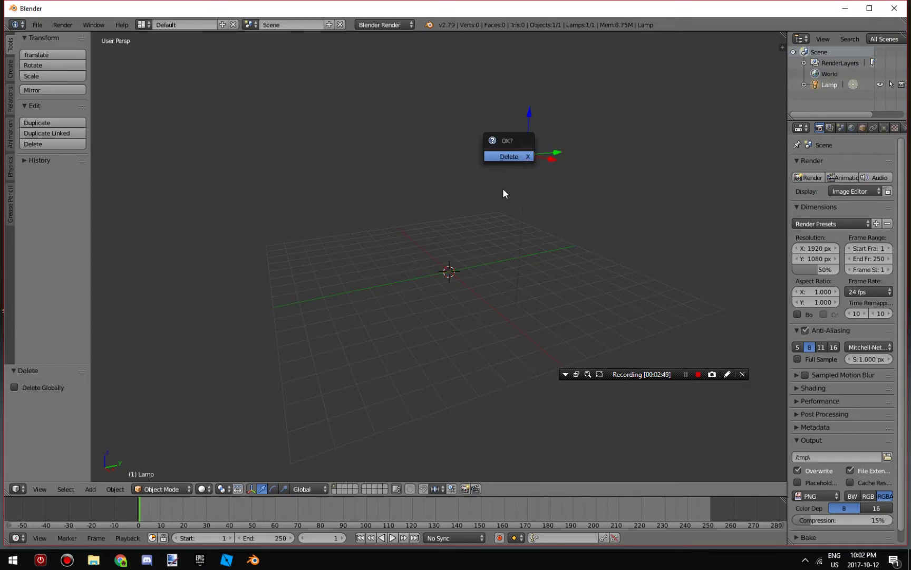
{"action": "left_click", "coordinate": [490, 211]}
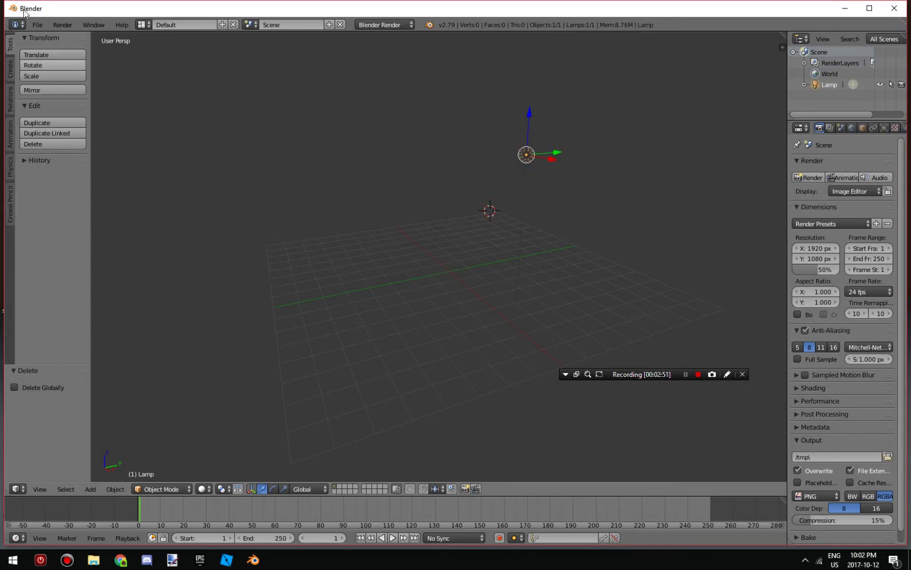
Step: Import the Wavefront model "Test 2.obj" from the Gfx folder into the scene
{"action": "left_click", "coordinate": [35, 27]}
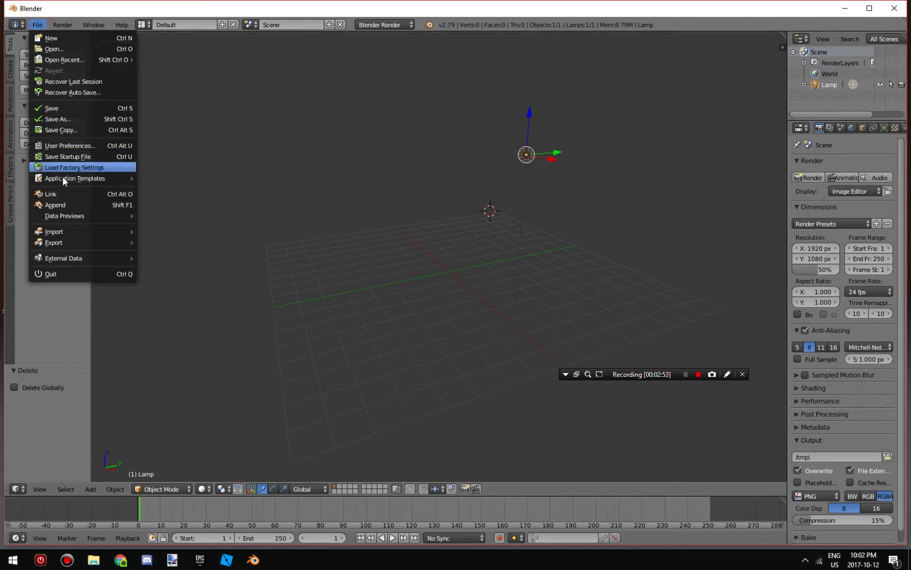
{"action": "mouse_move", "coordinate": [58, 233]}
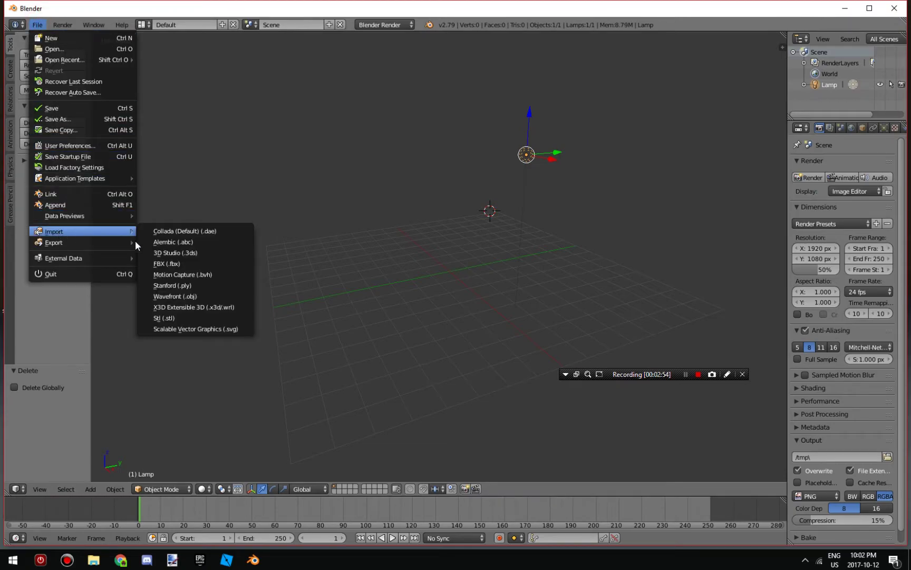
{"action": "left_click", "coordinate": [189, 296]}
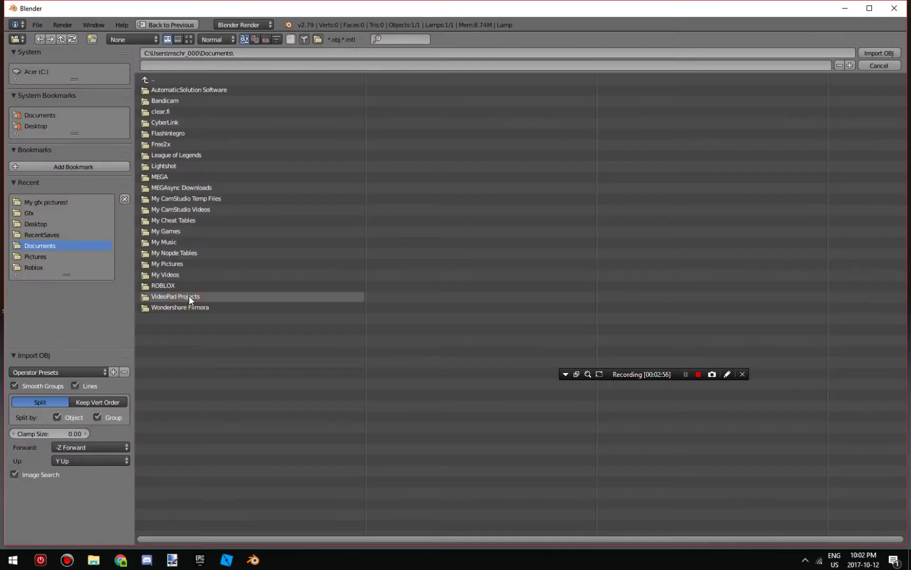
{"action": "left_click", "coordinate": [34, 205]}
{"action": "left_click", "coordinate": [32, 213]}
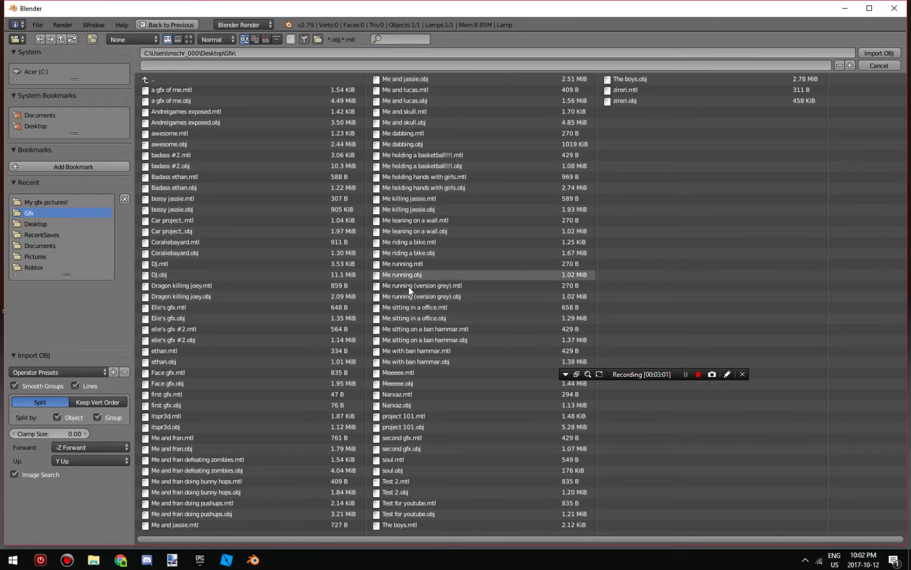
{"action": "double_click", "coordinate": [401, 493]}
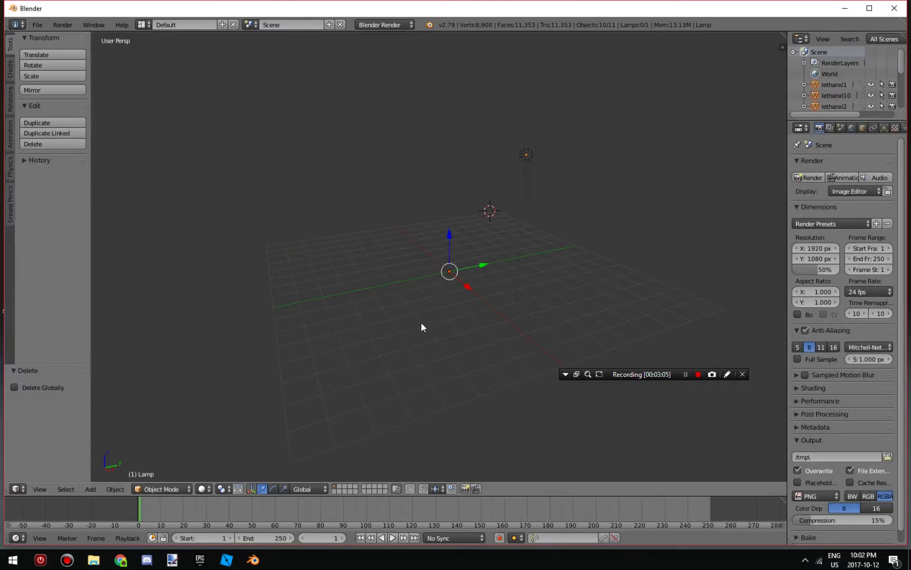
Step: Navigate in walk mode to the imported character until its whole body fills the view from the front
{"action": "key", "text": "shift+f"}
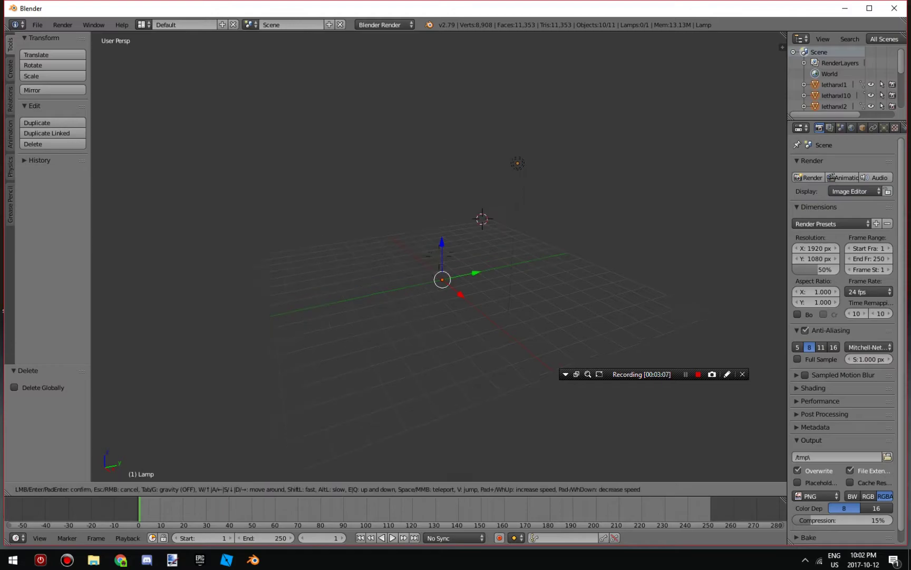
{"action": "mouse_move", "coordinate": [439, 256]}
{"action": "key", "text": "w"}
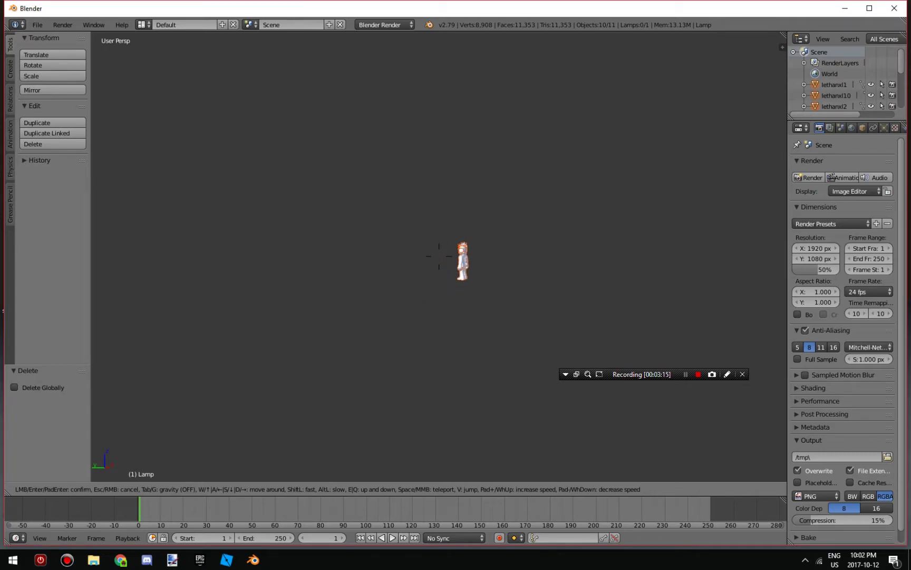
{"action": "key", "text": "w"}
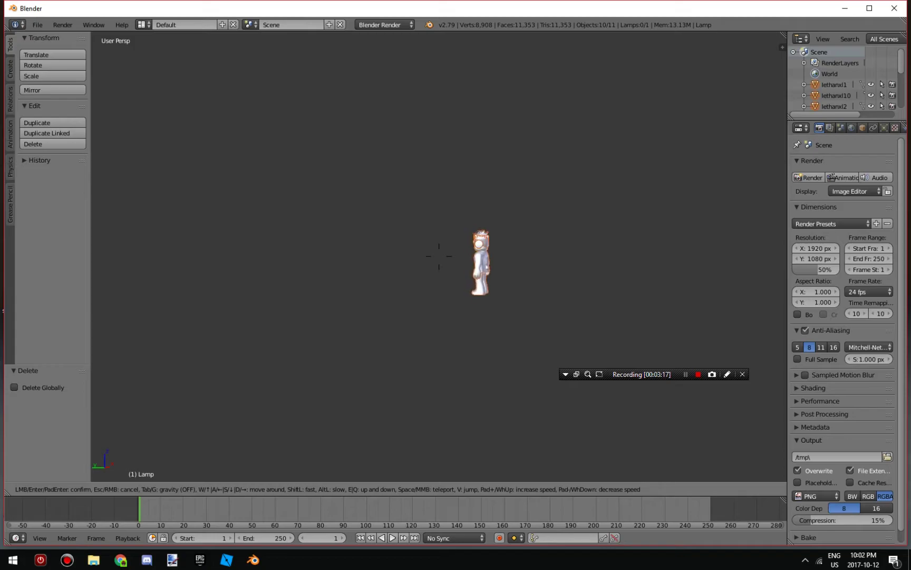
{"action": "key", "text": "w"}
{"action": "key", "text": "a"}
{"action": "left_click", "coordinate": [439, 255]}
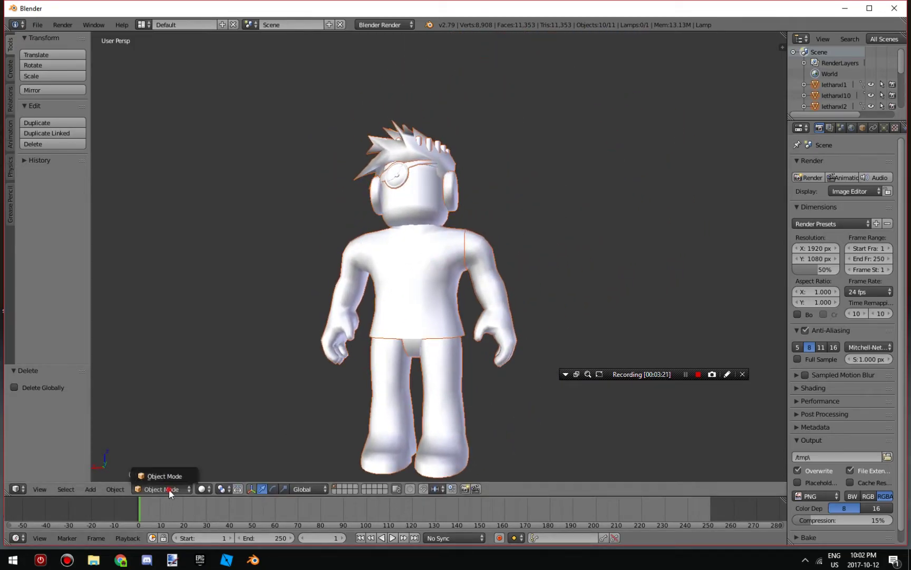
Step: Set the viewport shading to Material
{"action": "left_click", "coordinate": [203, 489]}
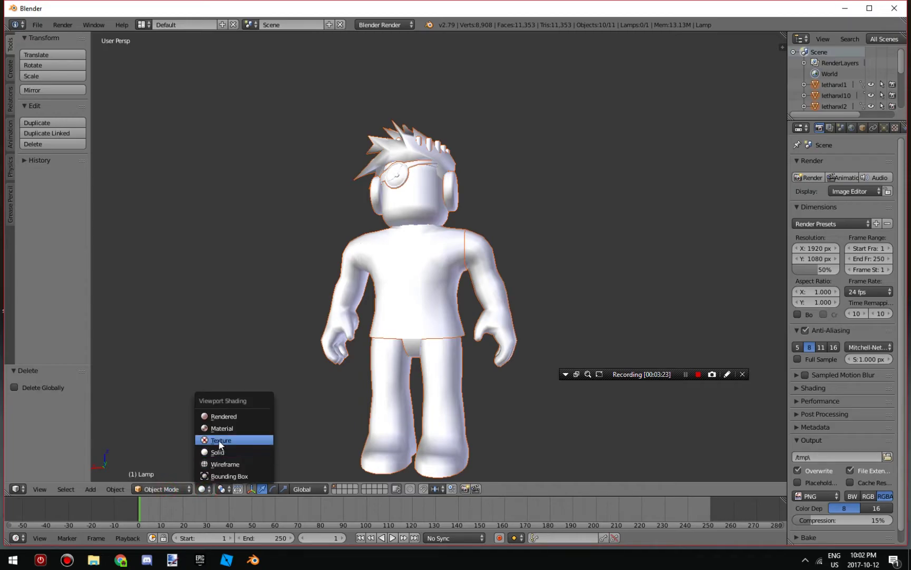
{"action": "left_click", "coordinate": [207, 431]}
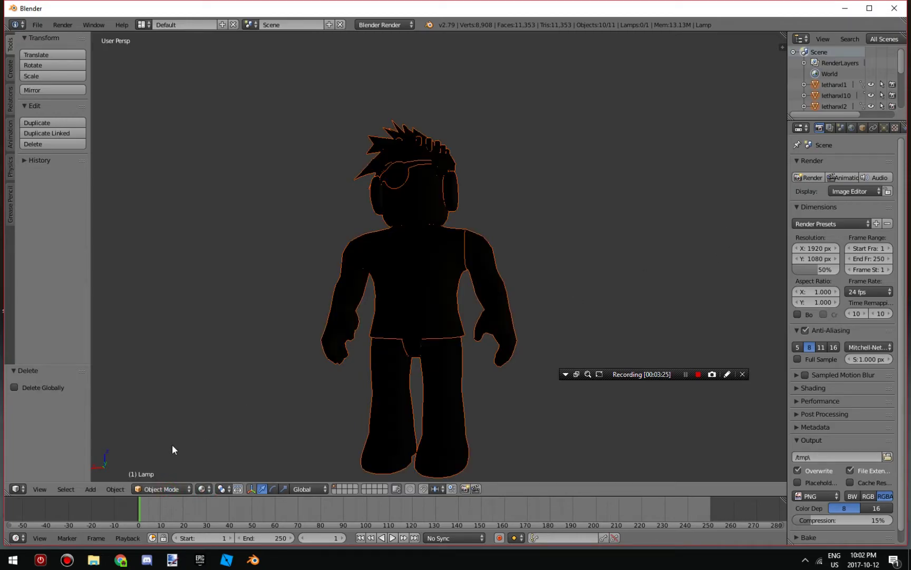
{"action": "left_click", "coordinate": [205, 492]}
{"action": "left_click", "coordinate": [204, 491]}
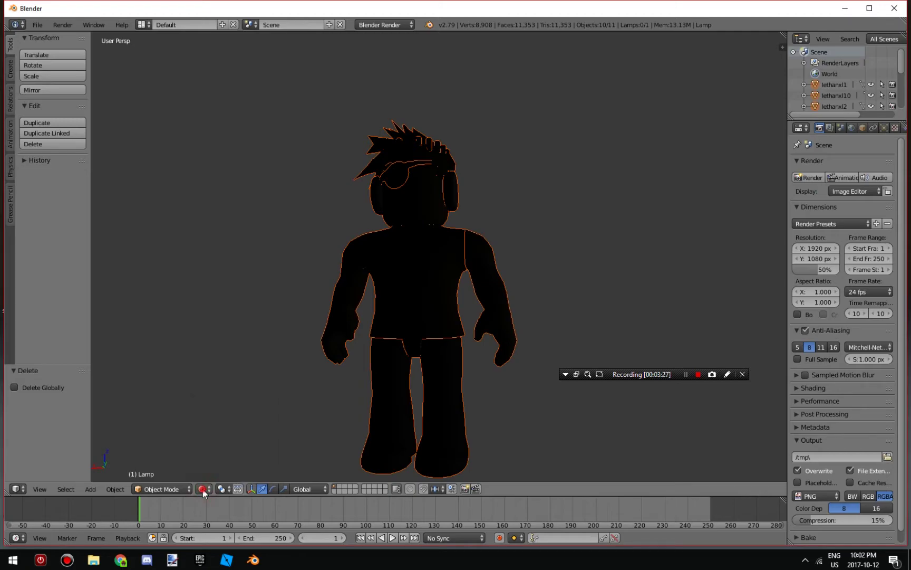
Step: Enable Environment Lighting and Indirect Lighting in the world settings
{"action": "left_click", "coordinate": [852, 128]}
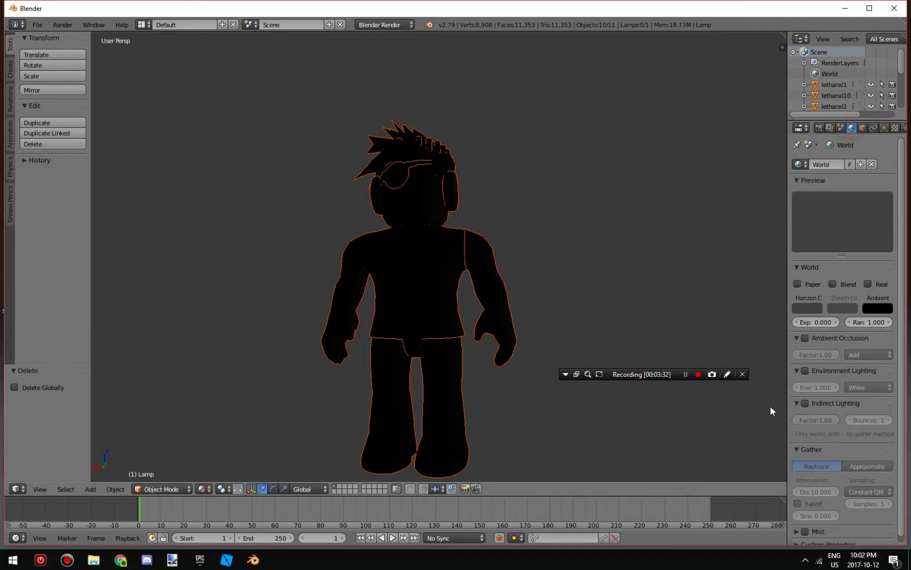
{"action": "left_click", "coordinate": [805, 371]}
{"action": "left_click", "coordinate": [807, 403]}
Step: Turn the view in walk mode away from the character toward the lamp and the scene's origin
{"action": "key", "text": "shift+f"}
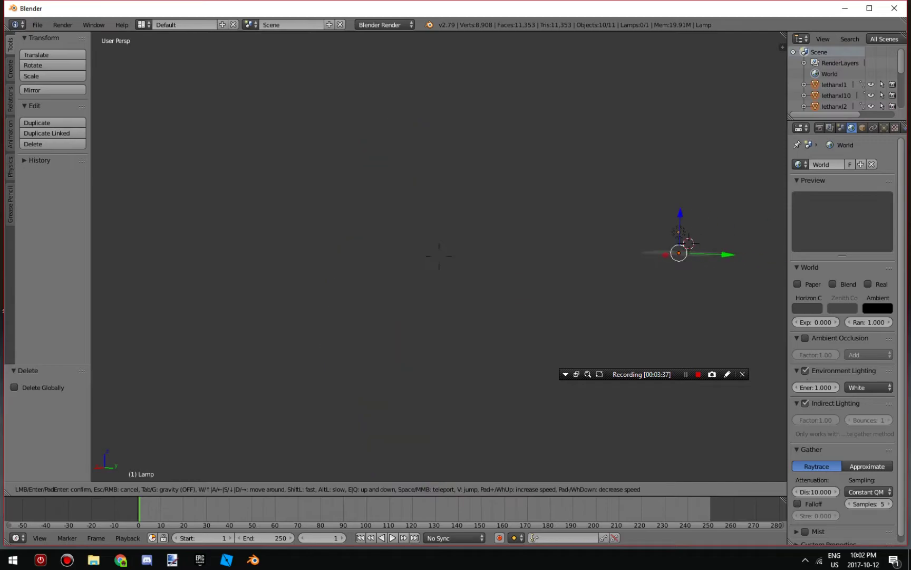